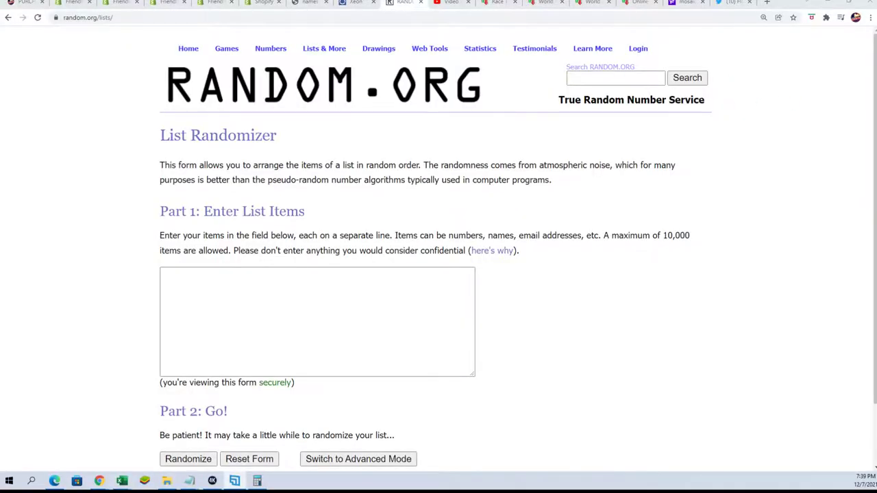
Merge the Notepad header into '2021 PaniniDonruss Optic Baseball Hobby CHOICE Box ID'.
key("alt+Tab")
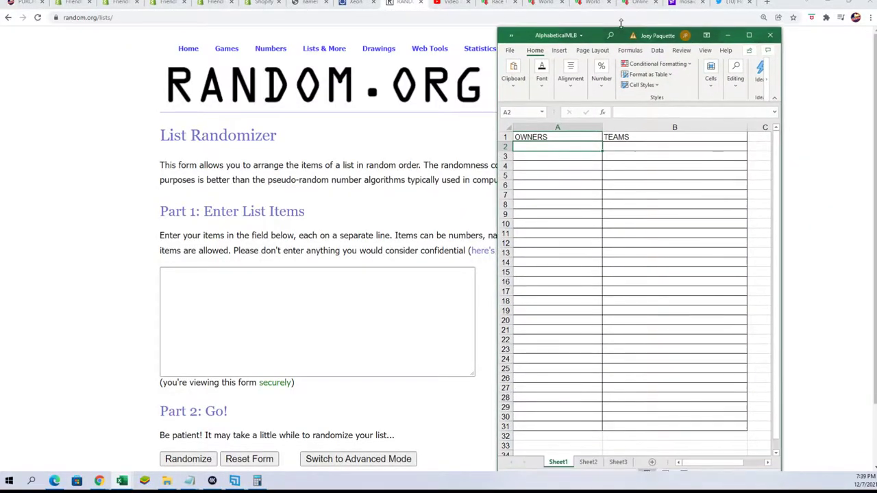
key("alt+Tab")
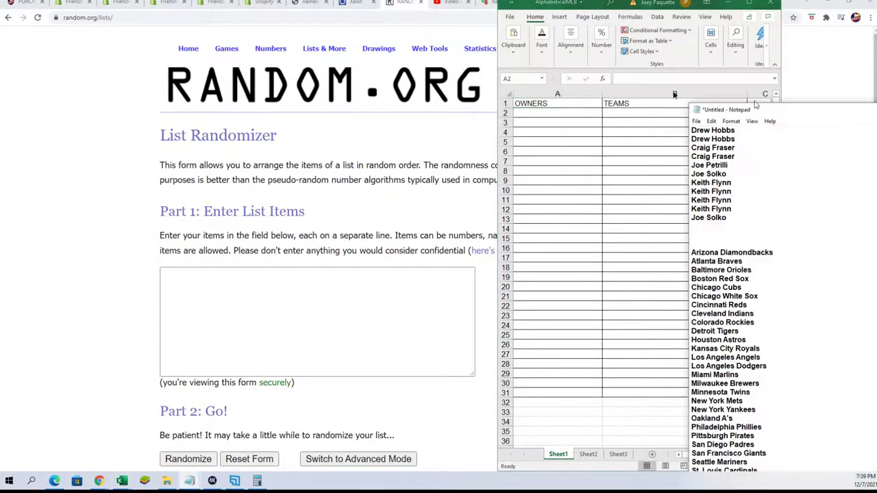
left_click_drag(788, 69, 585, 68)
scroll(554, 322, "up", 4)
scroll(554, 321, "up", 4)
scroll(554, 322, "up", 1)
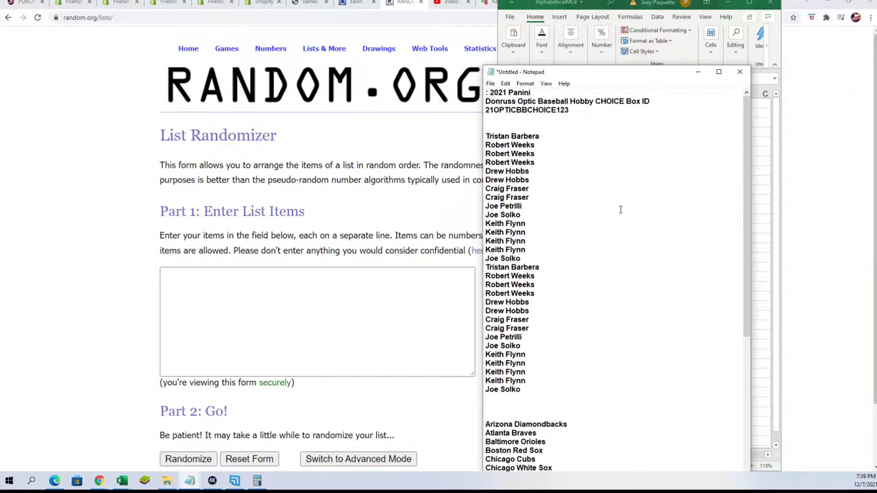
key("Delete")
key("Delete")
key("BackSpace")
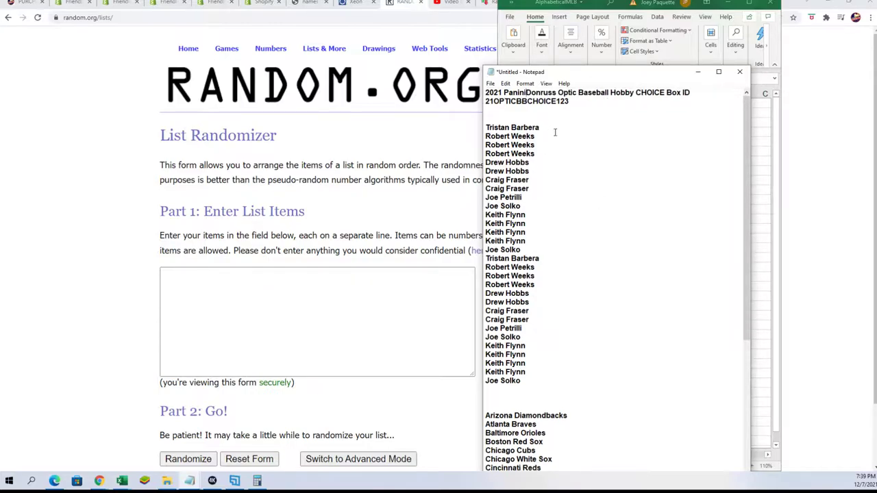
Copy the owner names from Notepad into the List Randomizer entry box.
left_click_drag(486, 127, 539, 382)
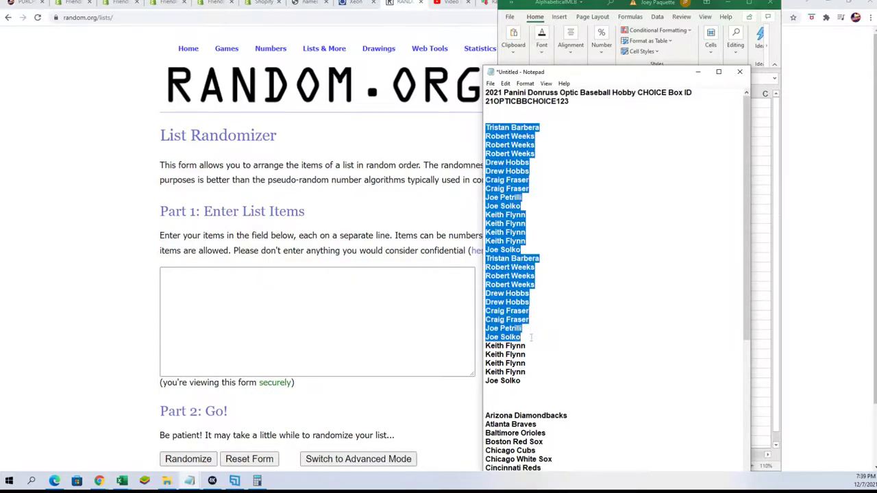
right_click(532, 236)
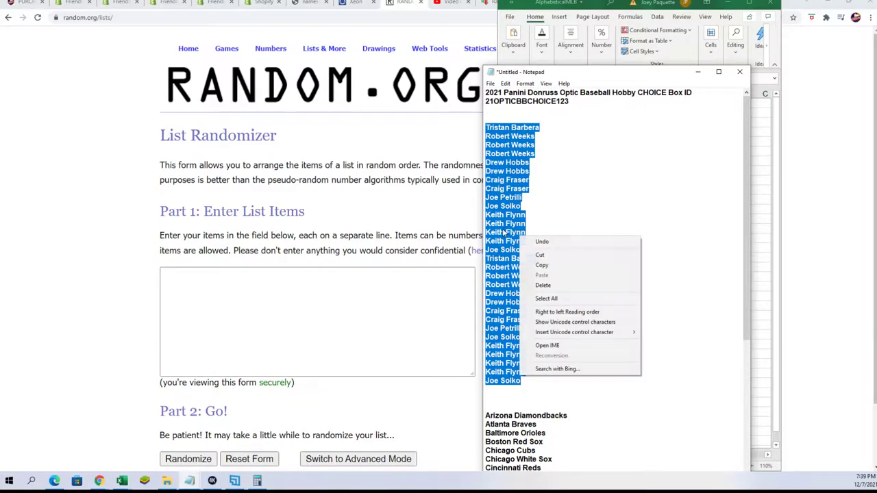
left_click(539, 266)
left_click(228, 291)
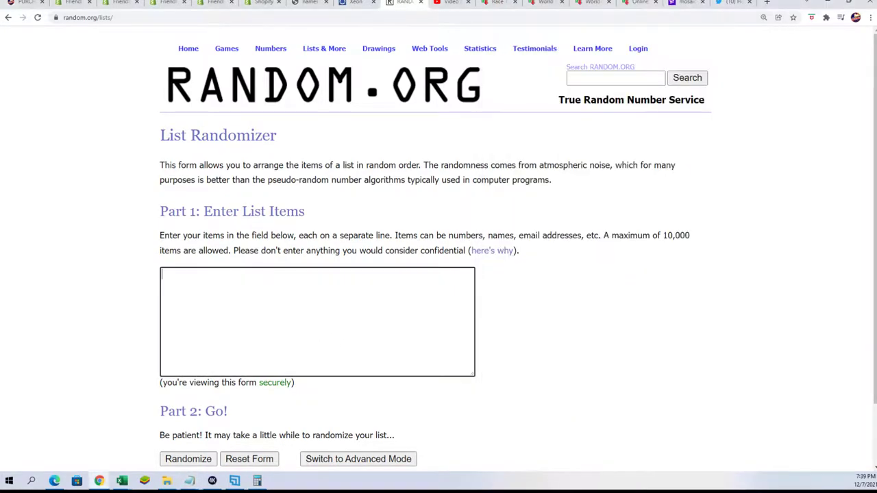
right_click(219, 289)
left_click(240, 361)
scroll(569, 393, "down", 2)
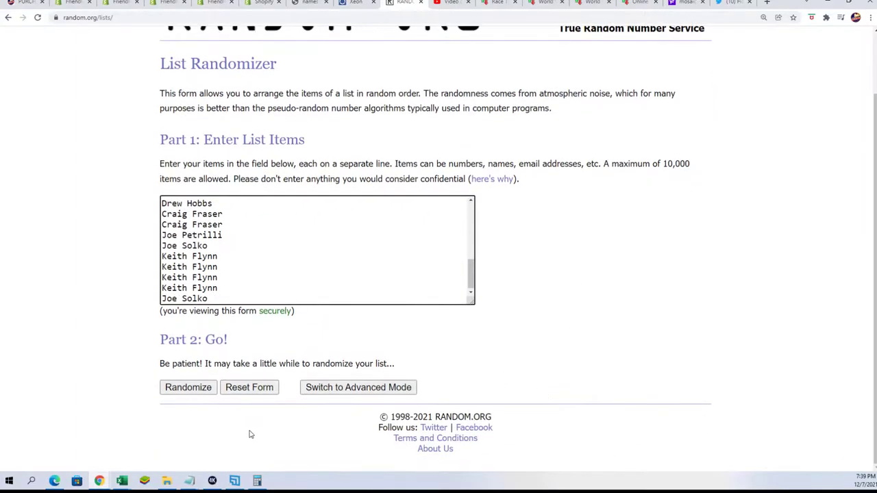
Randomize the owner list several times and copy the 30 shuffled names.
left_click(184, 389)
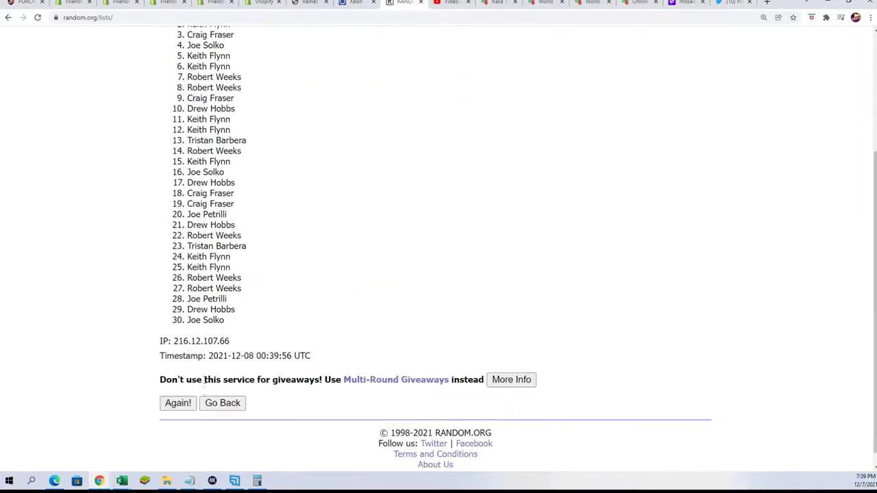
left_click(179, 388)
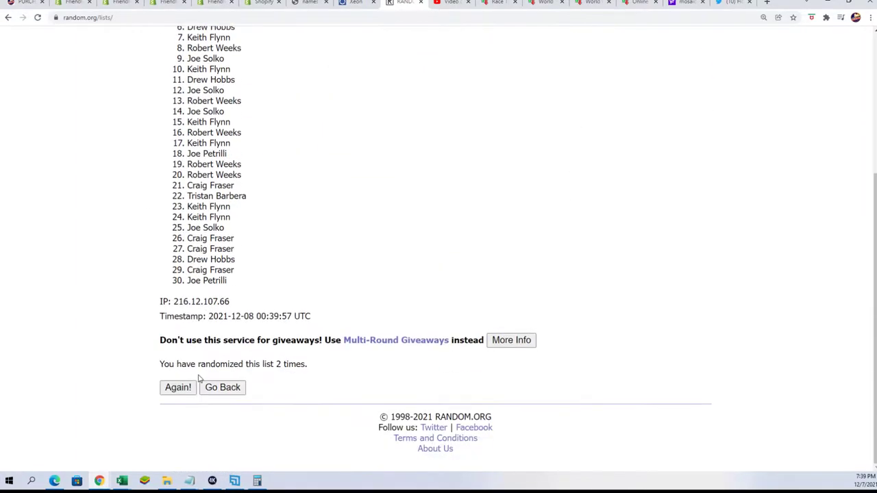
left_click(180, 387)
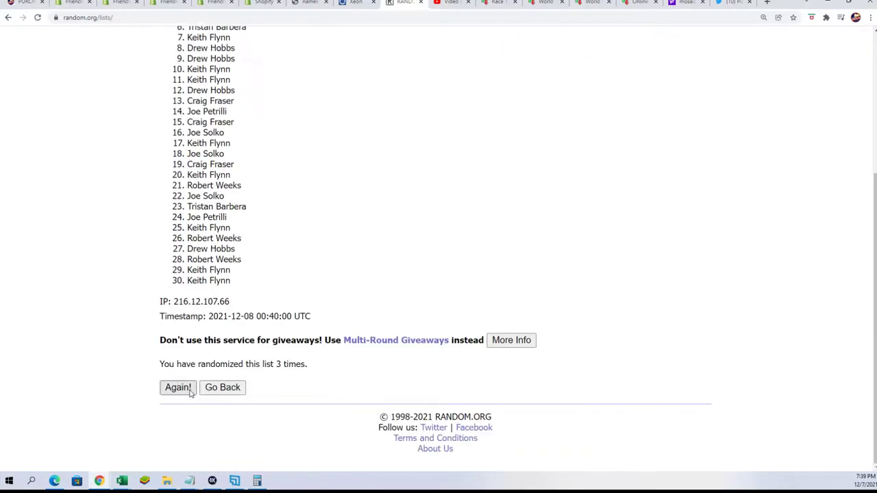
left_click(179, 389)
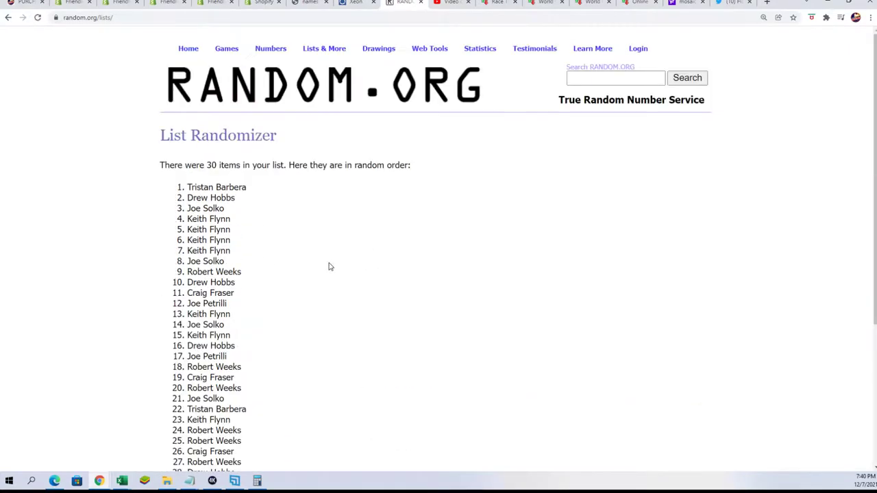
left_click_drag(188, 95, 246, 408)
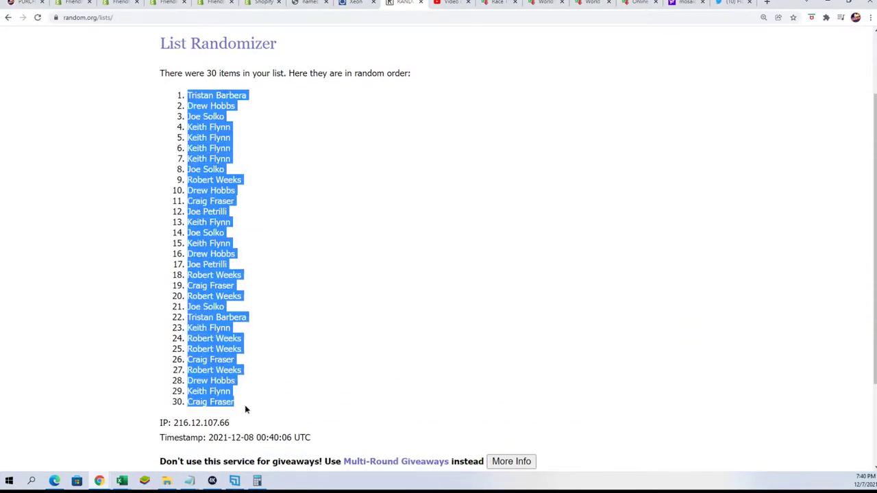
right_click(215, 376)
left_click(228, 381)
scroll(343, 417, "down", 2)
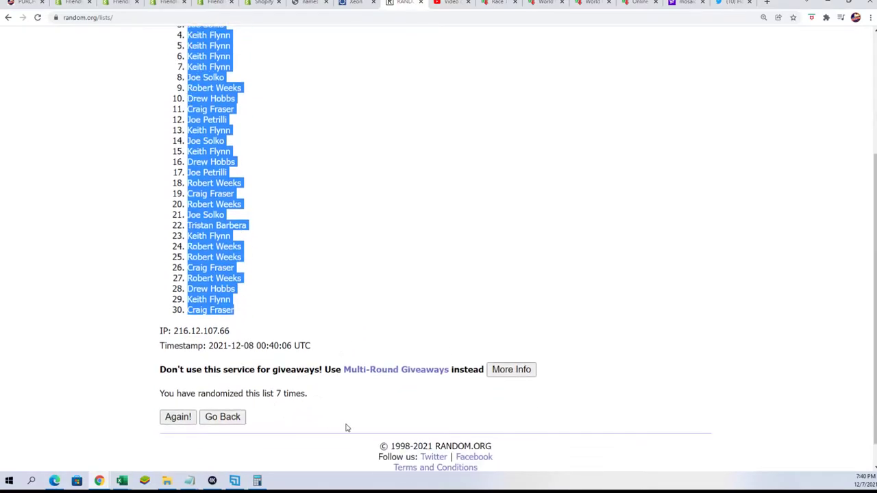
scroll(288, 418, "up", 3)
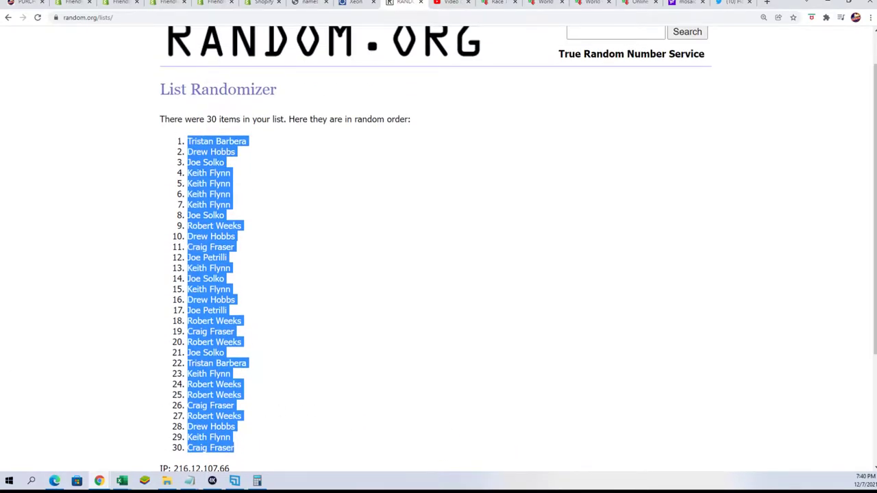
key("alt+Tab")
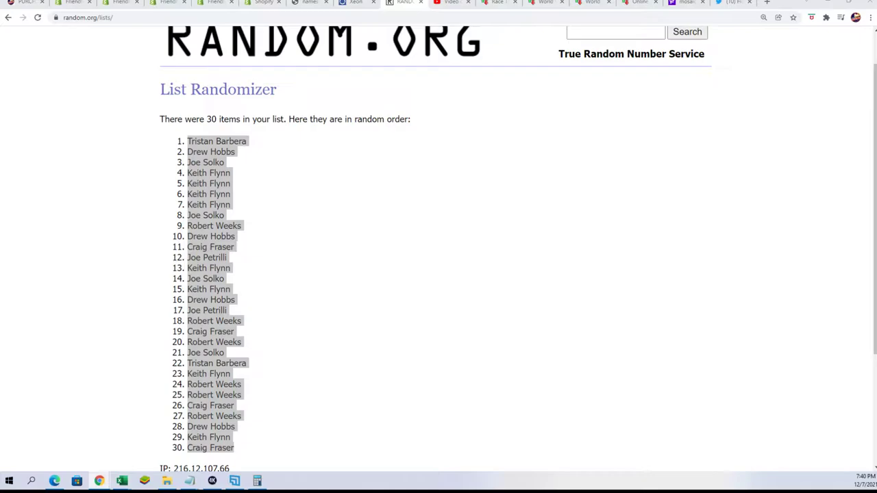
Paste the shuffled owner names into A2 as plain text with Paste Special.
right_click(528, 112)
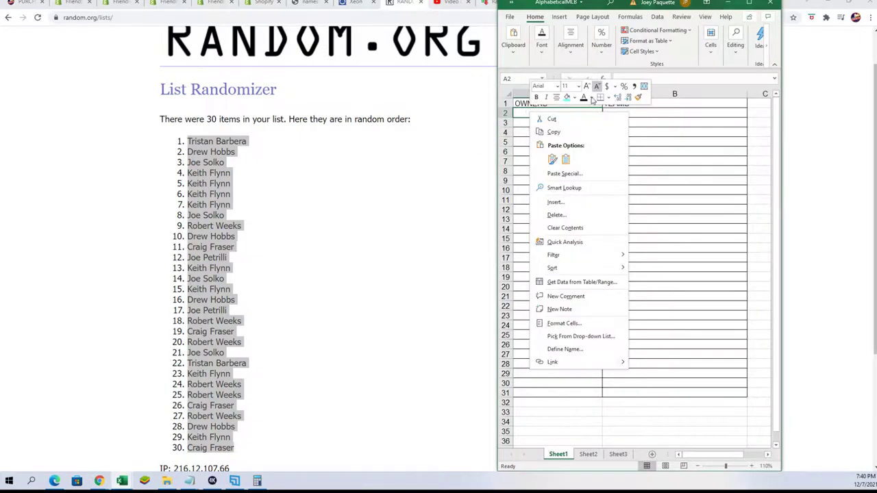
left_click(548, 157)
left_click(476, 122)
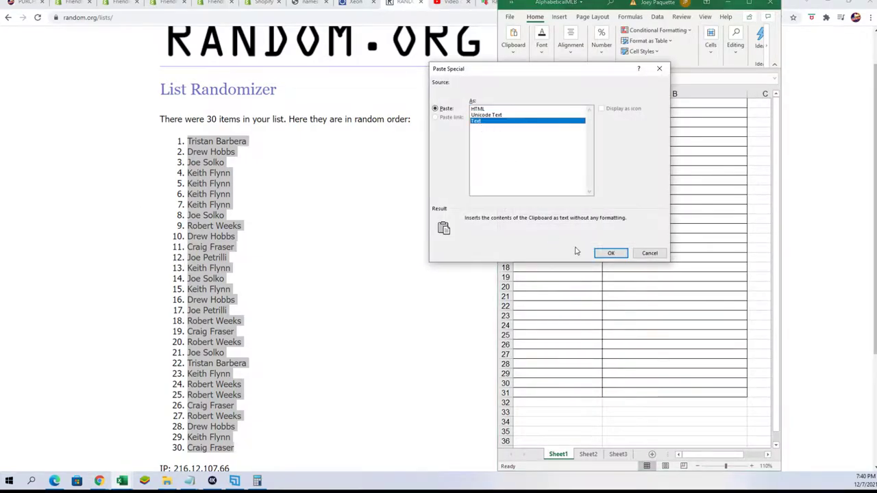
left_click(610, 253)
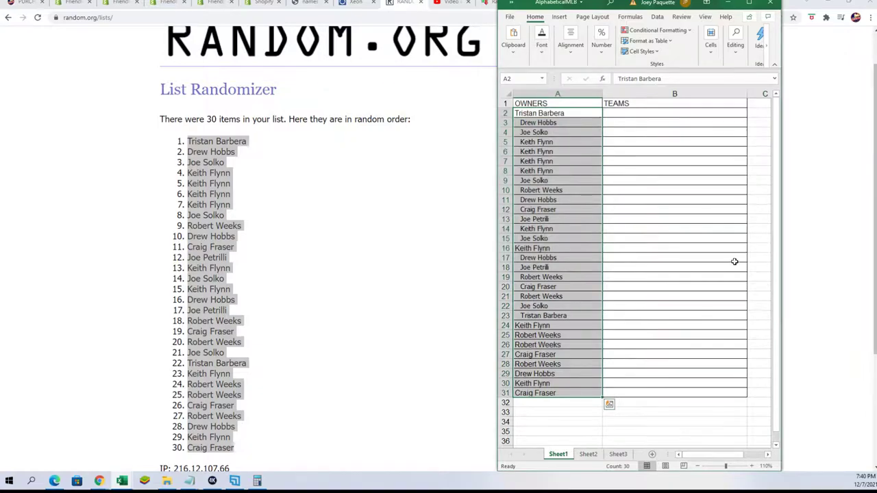
left_click(750, 466)
Bold the owner names and narrow column A to fit them.
right_click(562, 176)
left_click(569, 161)
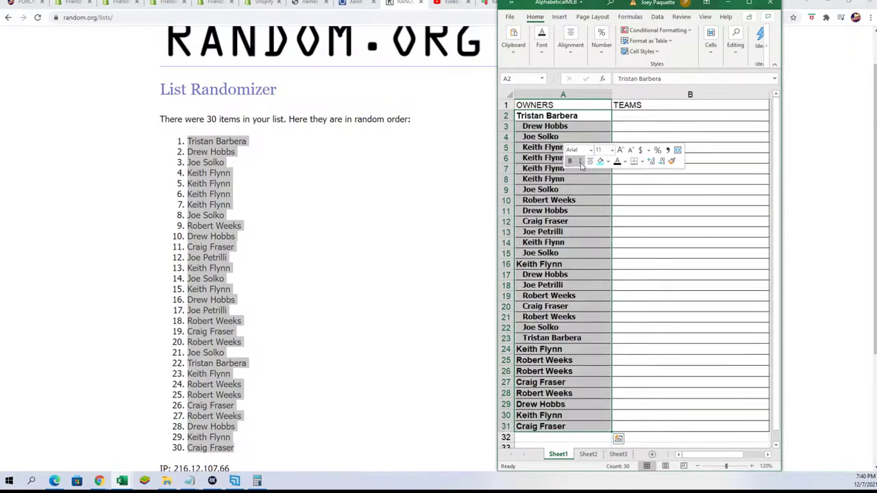
left_click(579, 96)
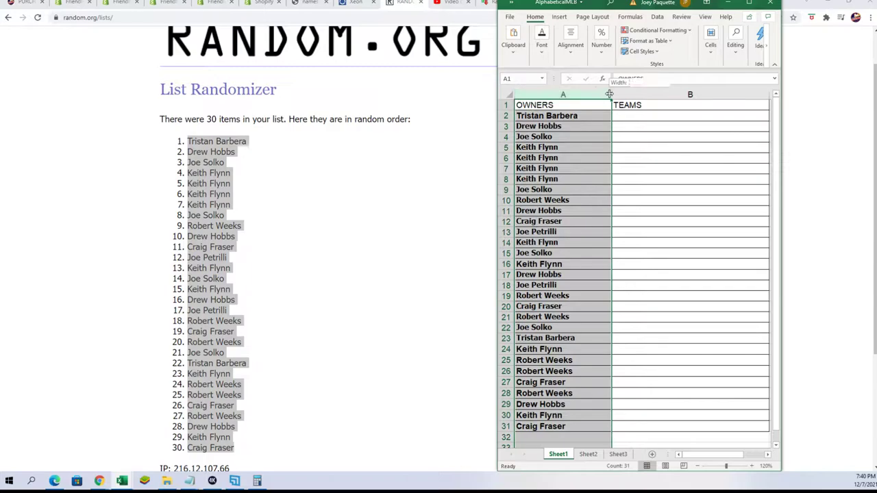
left_click_drag(610, 96, 580, 109)
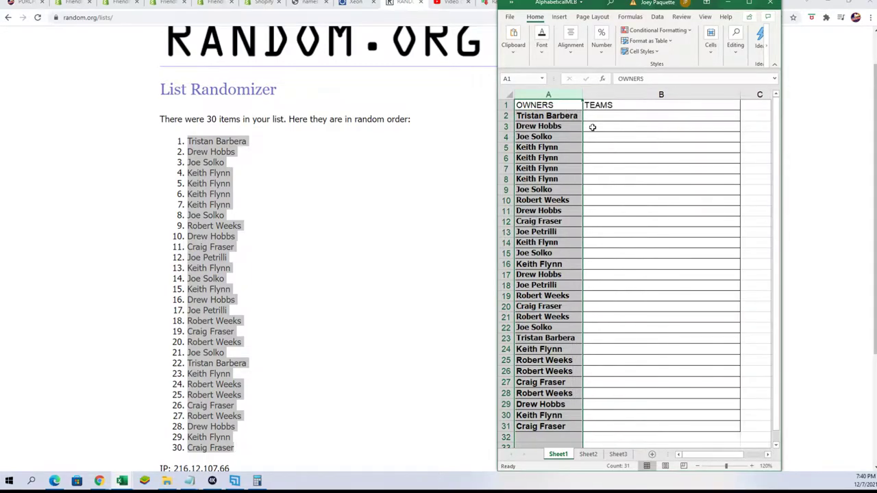
Copy the 30 MLB team names from Notepad.
left_click(586, 115)
scroll(303, 188, "up", 1)
key("alt+Tab")
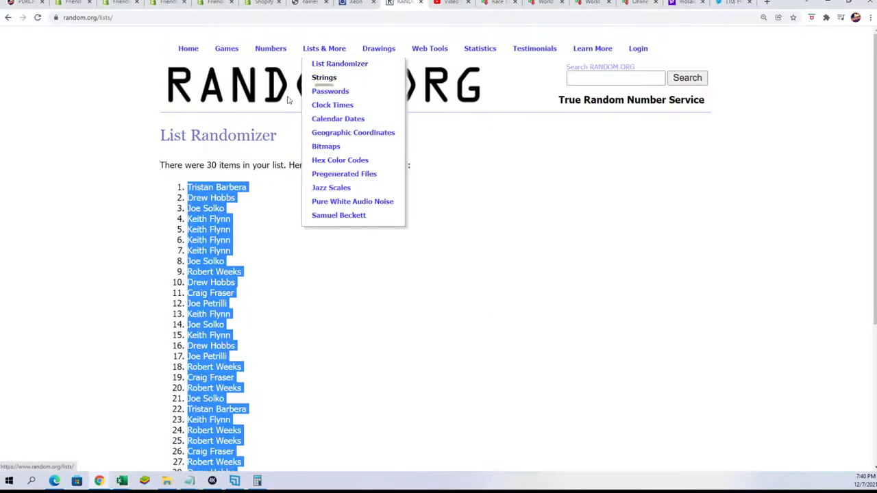
key("alt+Tab")
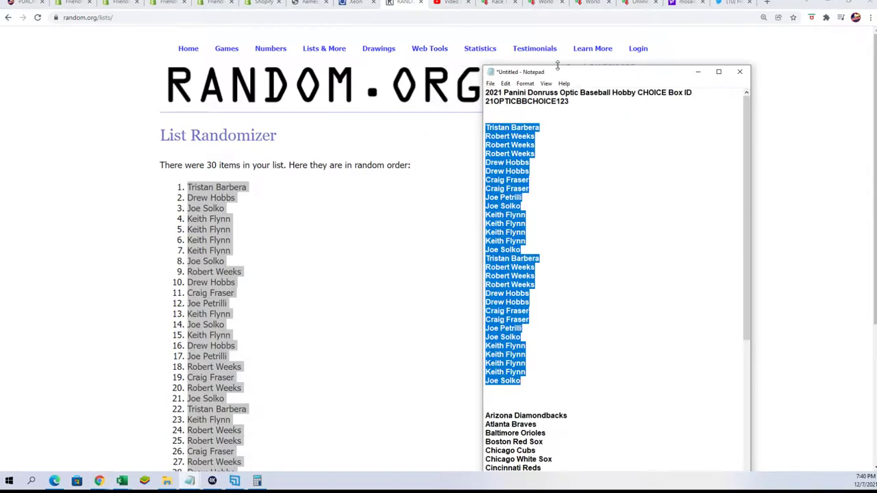
double_click(557, 66)
scroll(579, 334, "down", 6)
left_click_drag(566, 441, 510, 187)
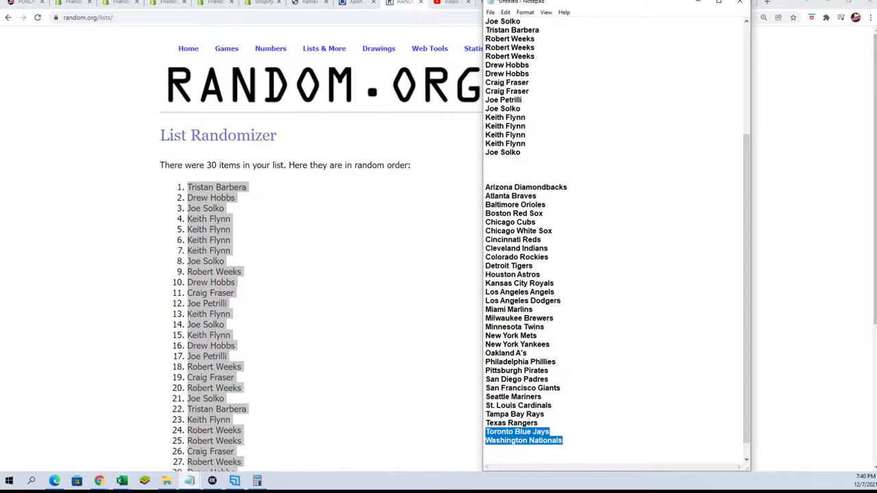
right_click(526, 221)
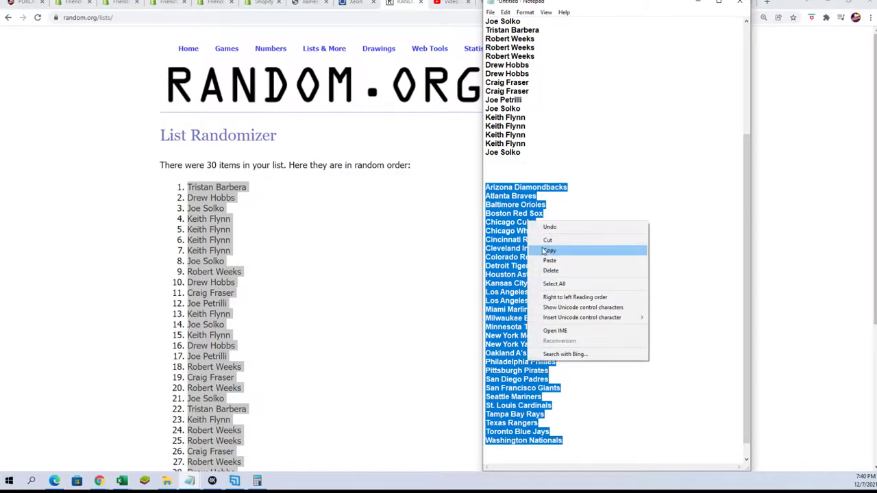
left_click(548, 250)
Paste the team names into a fresh List Randomizer form.
key("alt+Tab")
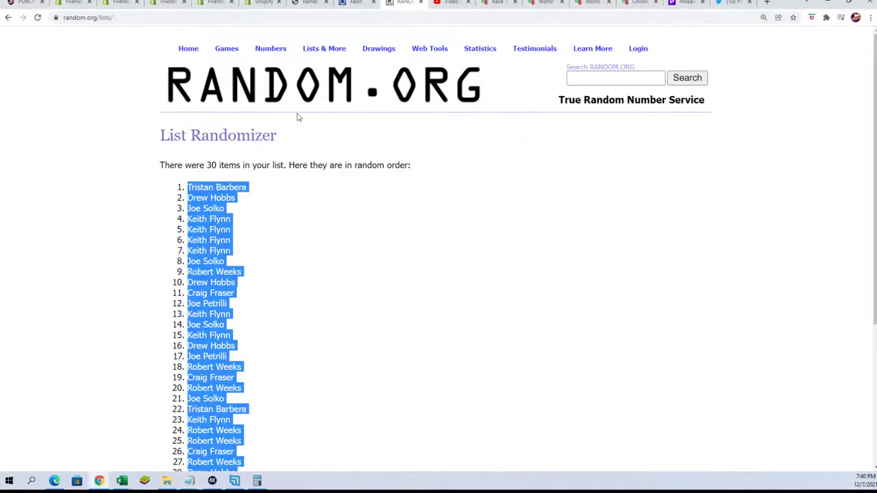
mouse_move(324, 48)
left_click(334, 61)
left_click(210, 291)
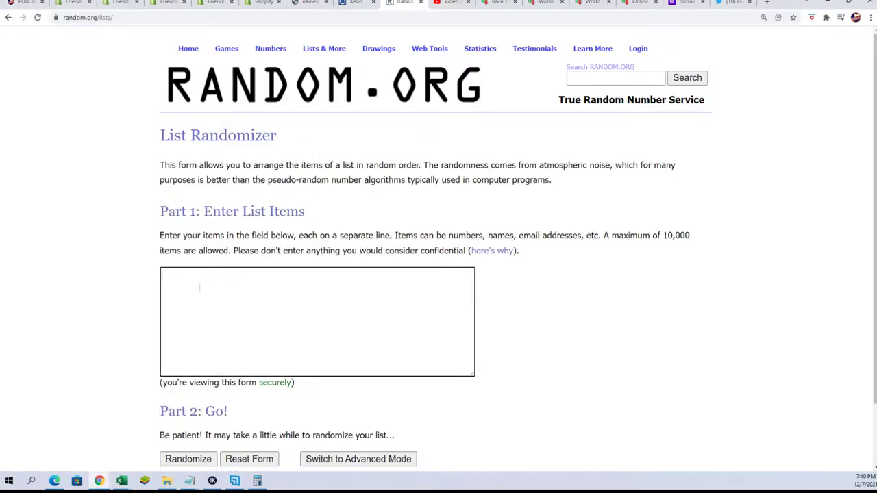
right_click(190, 278)
left_click(227, 348)
scroll(245, 404, "down", 2)
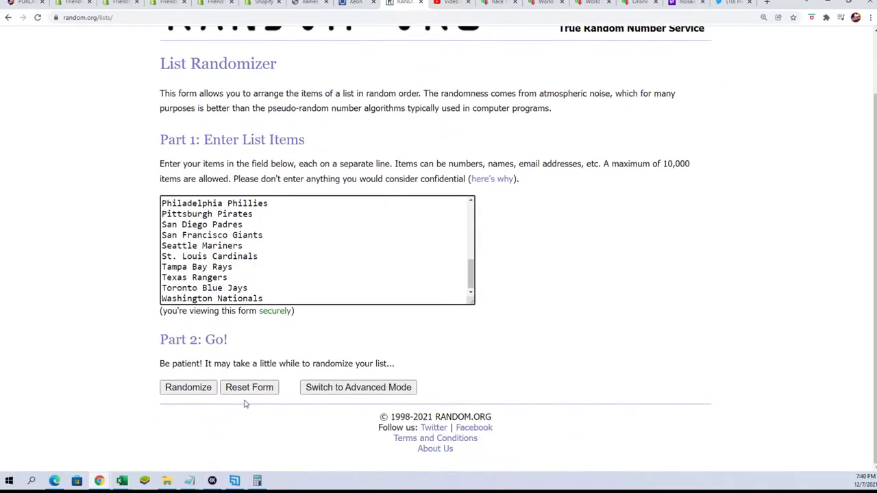
Randomize the team list, then reshuffle it four more times.
left_click(188, 388)
scroll(179, 391, "down", 2)
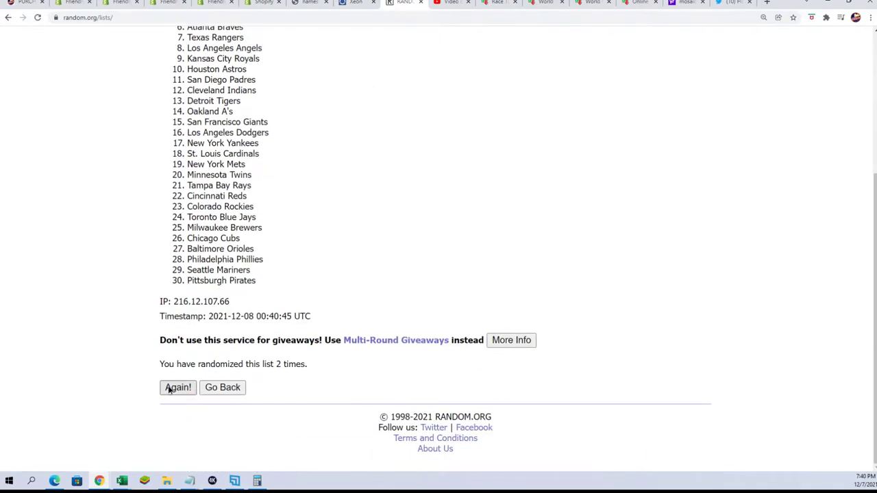
left_click(174, 387)
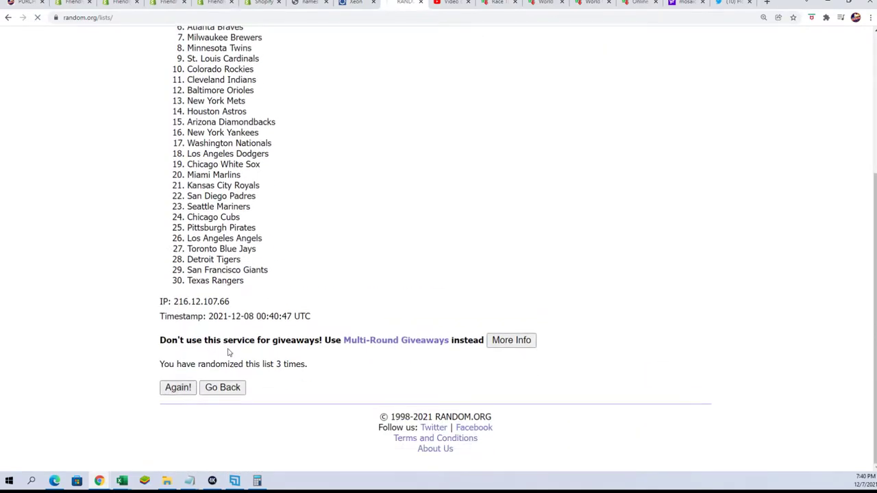
left_click(177, 389)
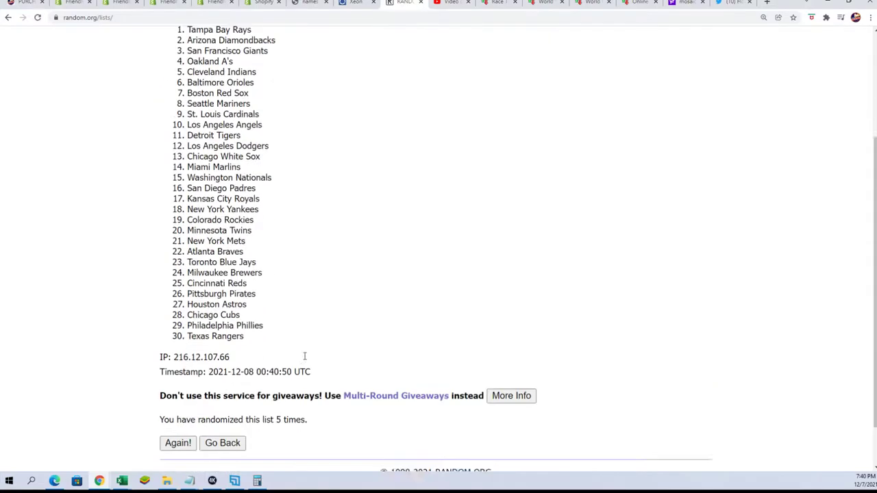
scroll(305, 356, "down", 1)
left_click(176, 391)
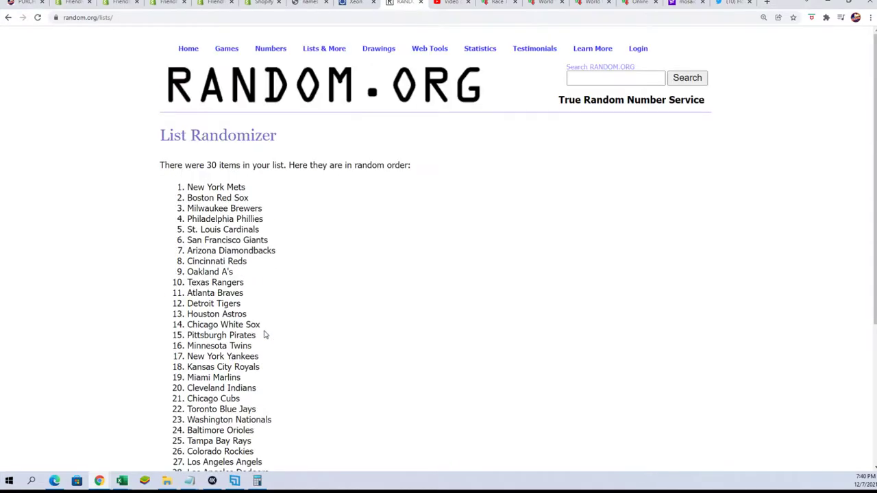
scroll(271, 349, "down", 3)
left_click(171, 389)
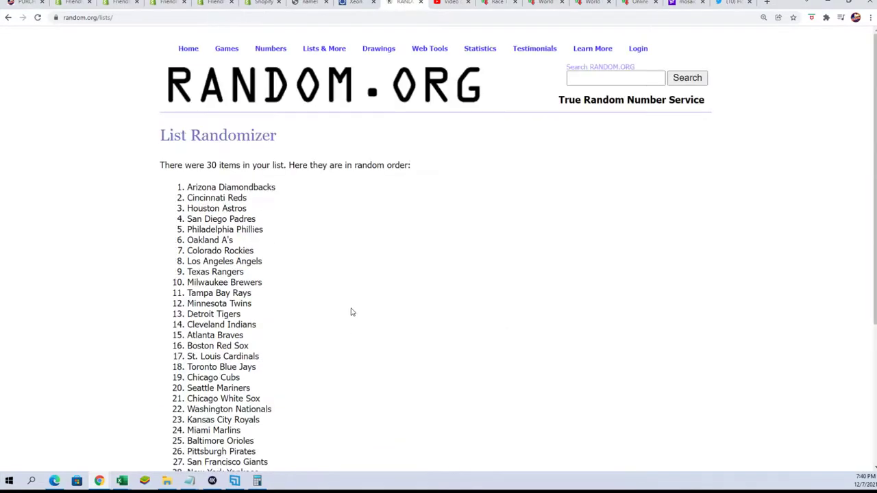
scroll(214, 183, "down", 1)
Select and copy the final shuffled list of 30 teams.
left_click_drag(187, 95, 270, 402)
right_click(228, 353)
left_click(245, 362)
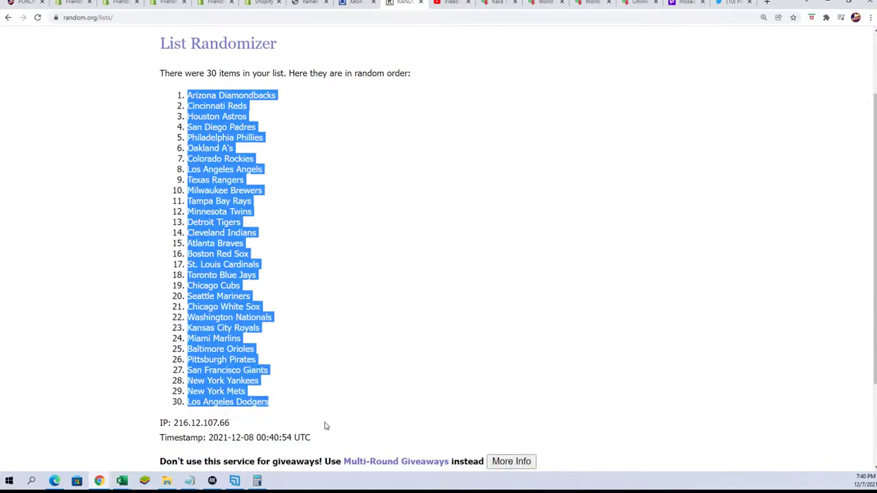
scroll(326, 418, "down", 2)
scroll(343, 408, "up", 1)
scroll(344, 403, "up", 1)
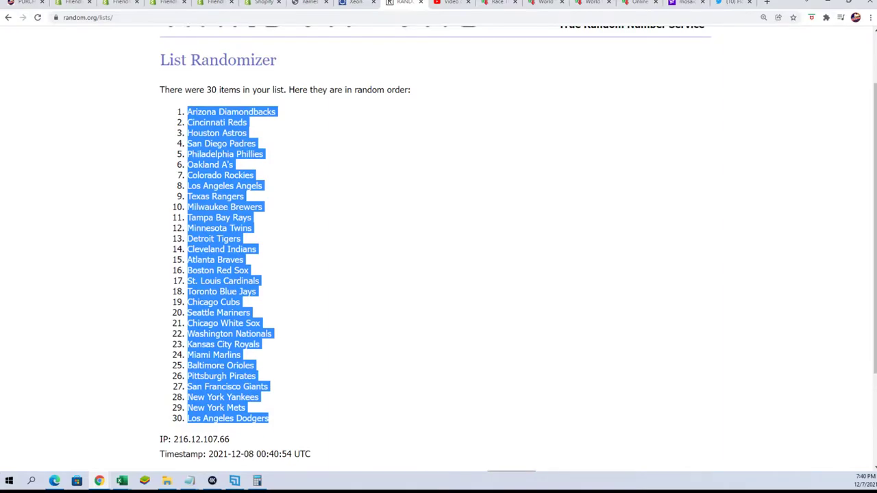
key("alt+Tab")
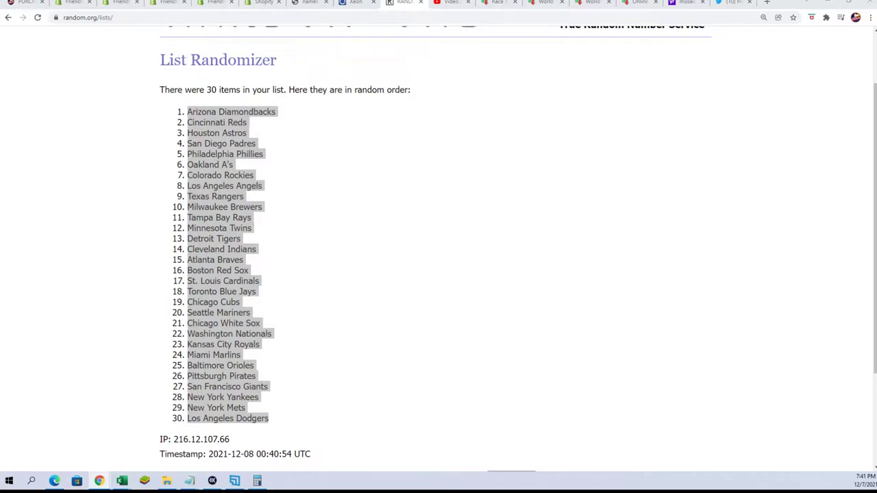
Paste the shuffled teams into B2 as plain text with Paste Special.
key("alt+Tab")
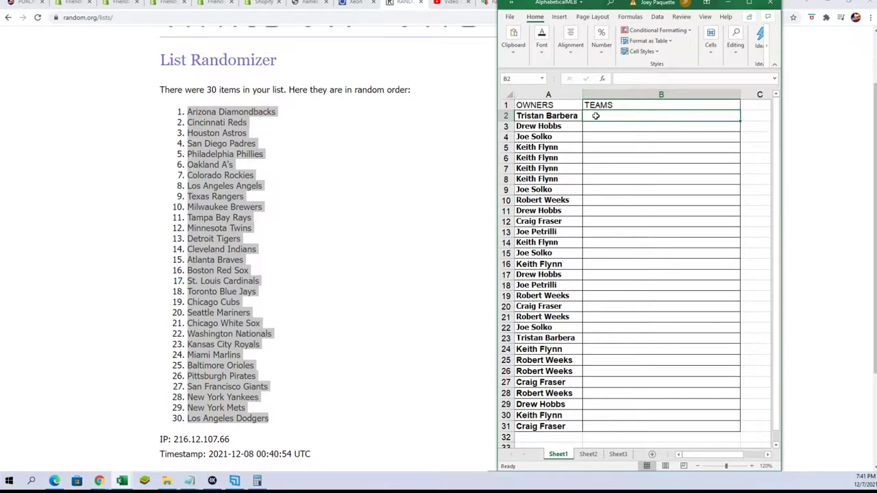
right_click(596, 116)
left_click(615, 176)
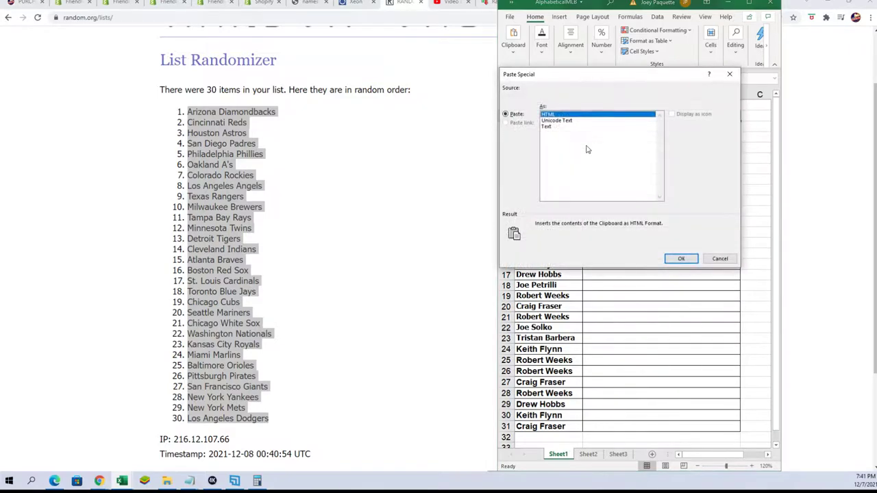
left_click(548, 129)
left_click(680, 258)
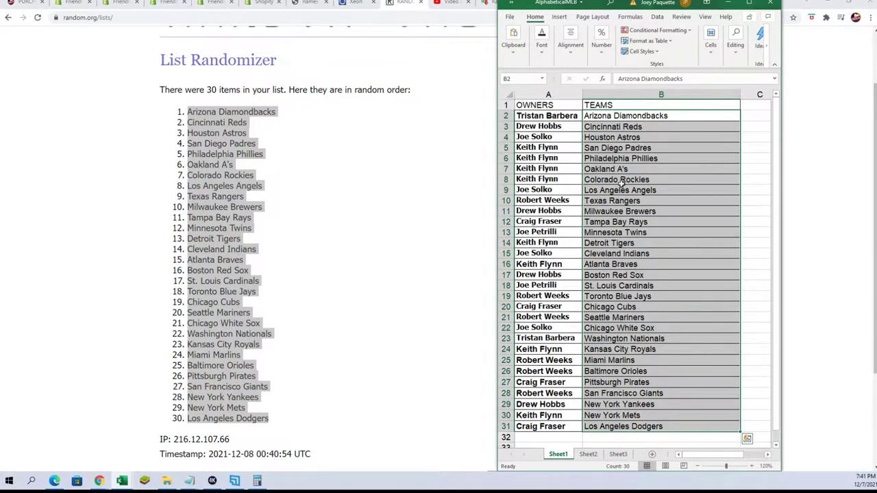
Check the owner cells in rows 9, 14, 16, 22 and 29.
left_click(570, 190)
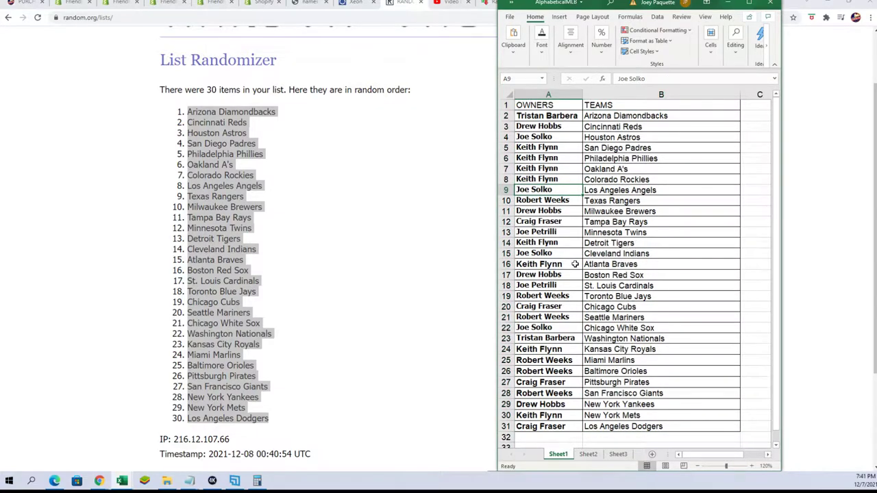
left_click(570, 245)
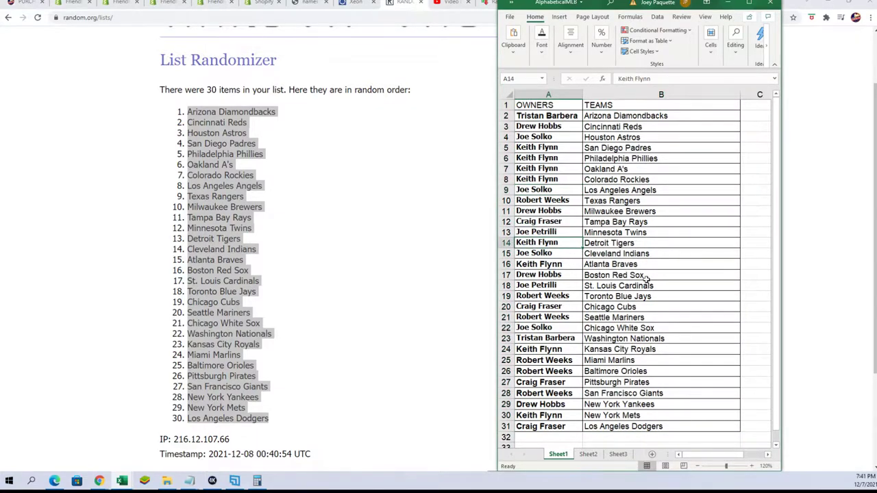
left_click(563, 264)
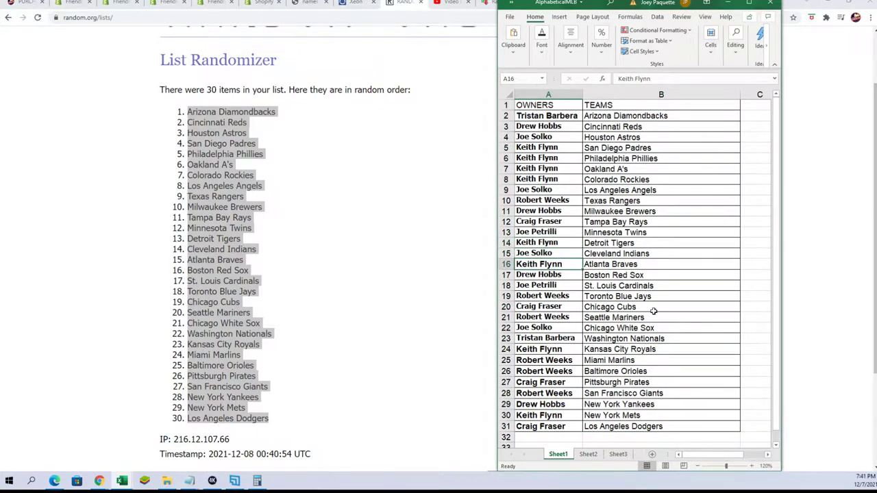
left_click(580, 327)
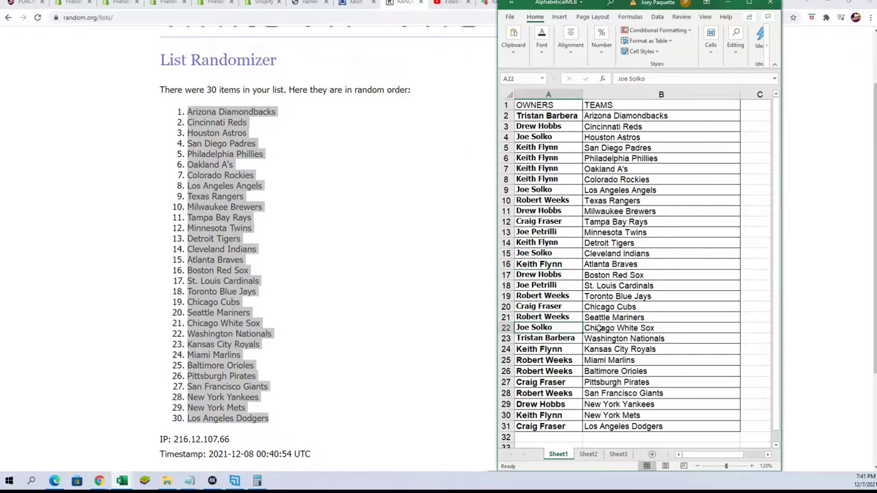
left_click(572, 405)
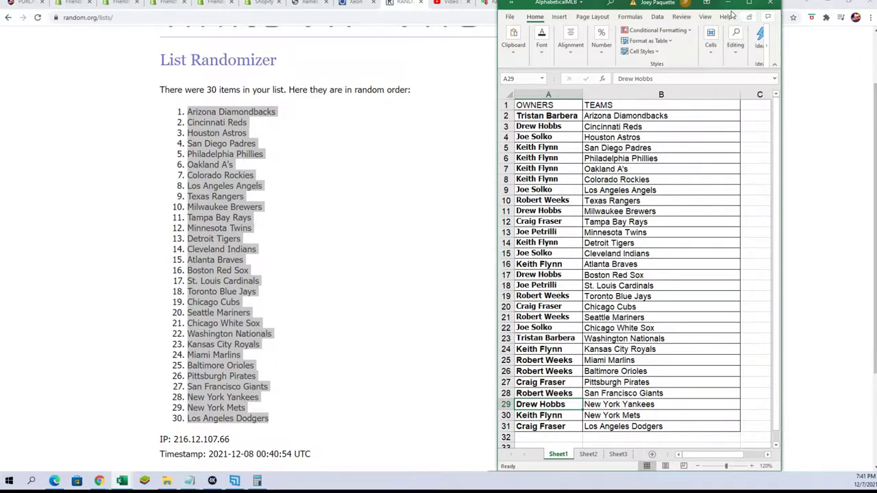
Maximize Excel and sort A1:B31 A to Z by TEAMS, with headers.
left_click(749, 3)
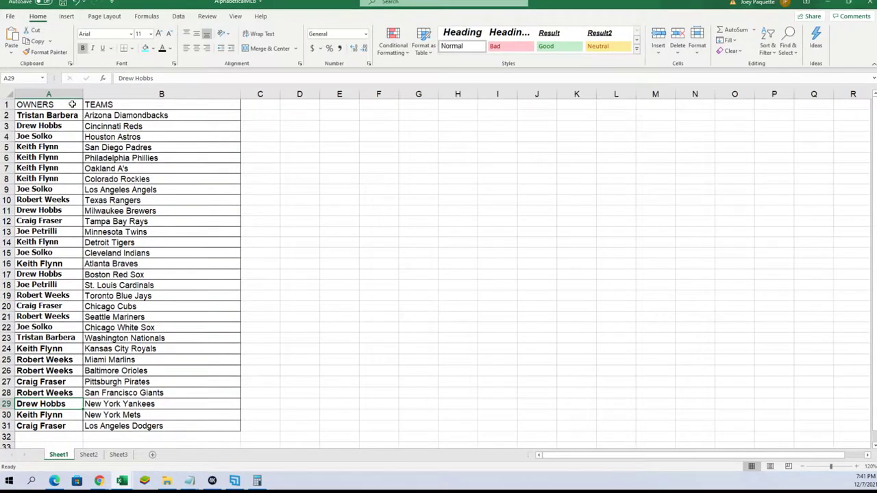
left_click_drag(72, 104, 196, 425)
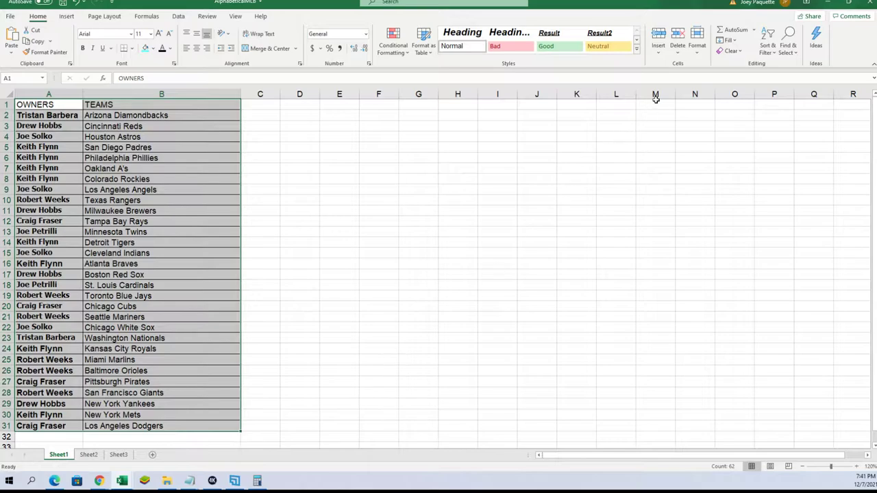
left_click(178, 16)
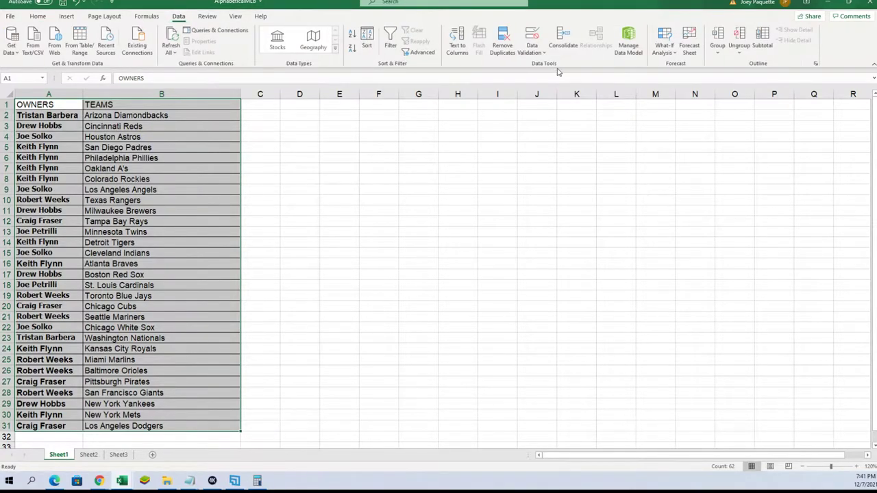
left_click(364, 46)
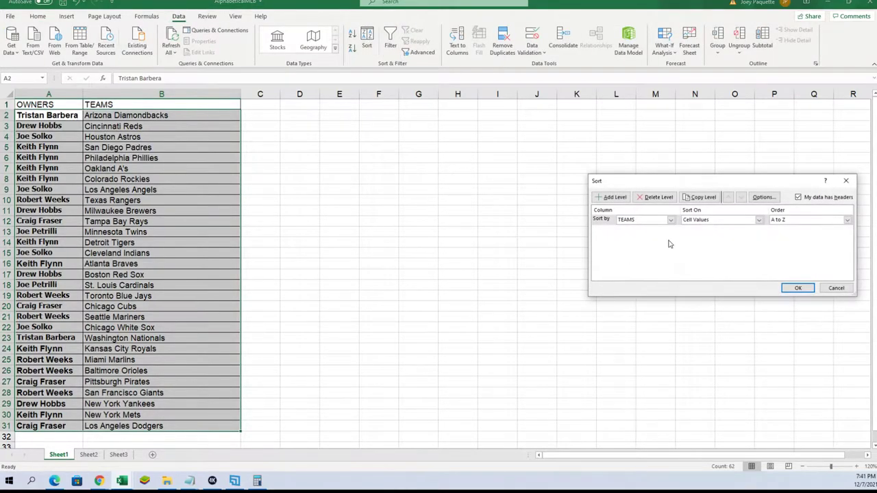
left_click(798, 288)
left_click(396, 328)
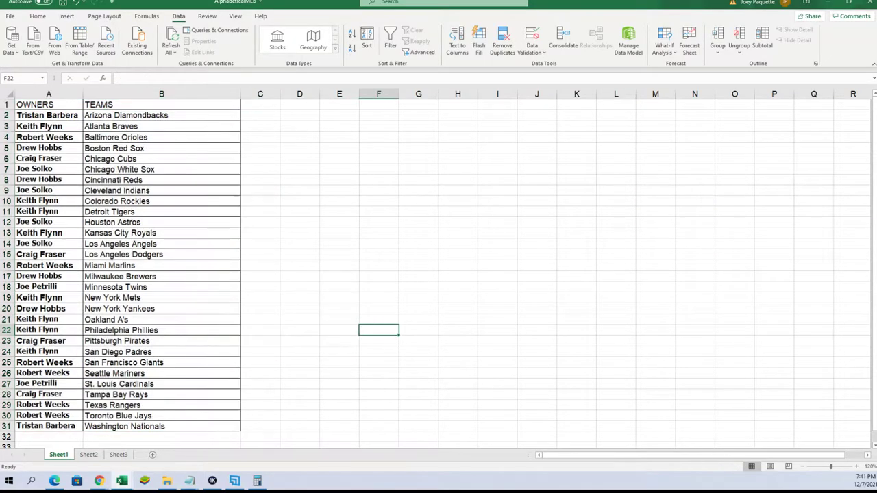